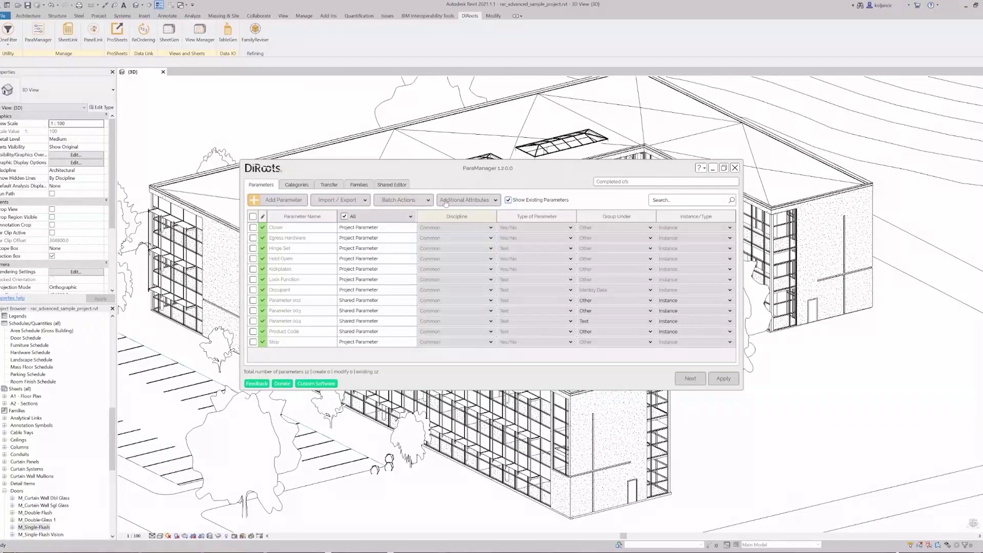
Step: Look over the additional attribute and help options, and close the ParaManager window
click(464, 201)
click(426, 265)
click(701, 168)
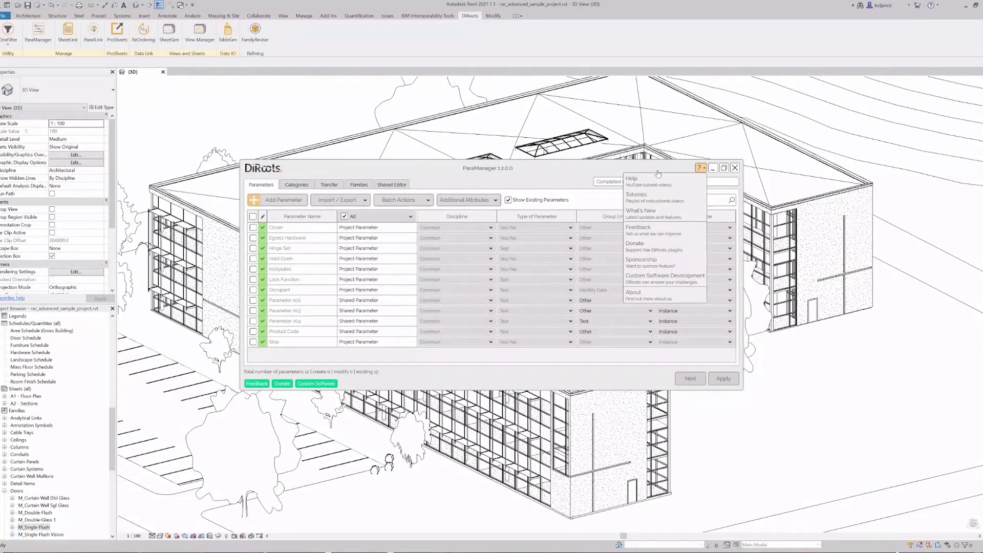
click(735, 167)
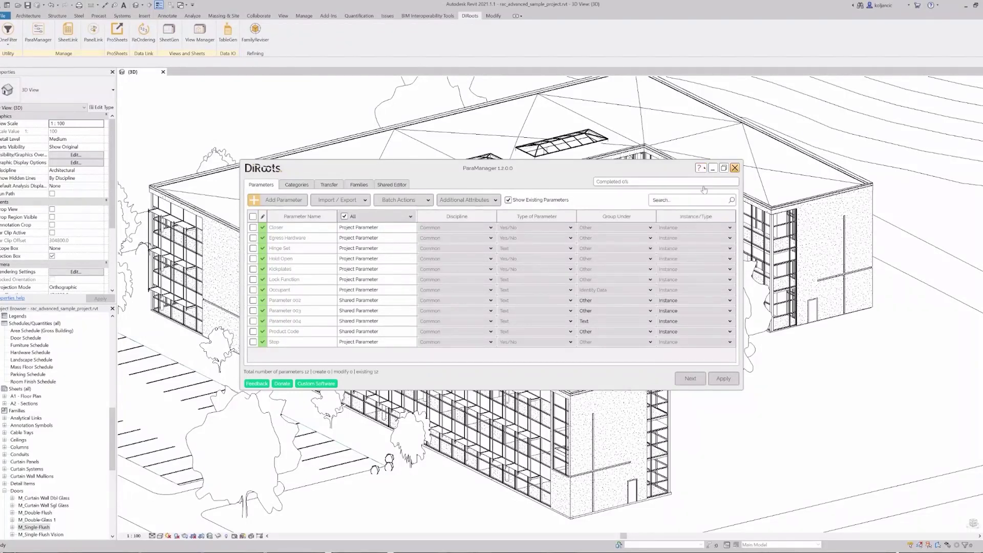
click(735, 168)
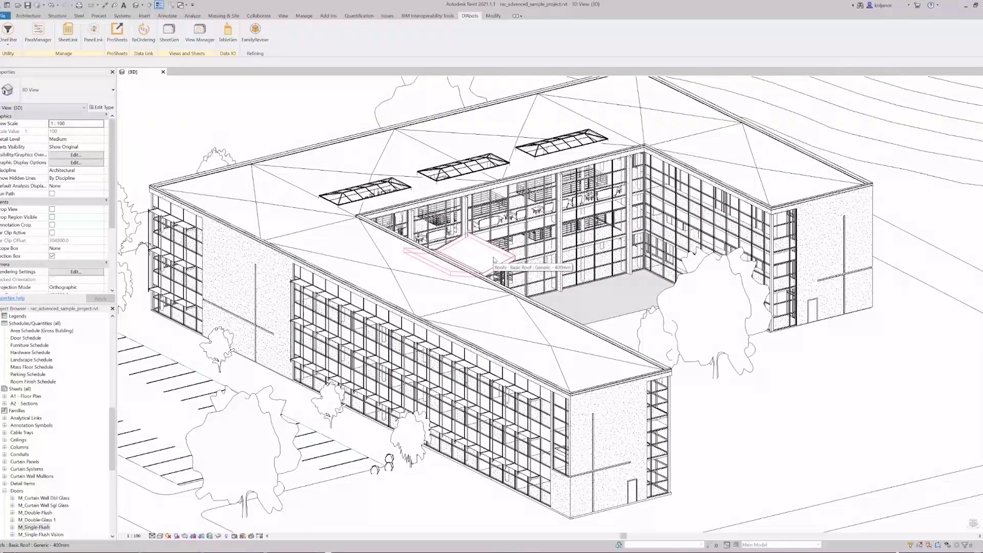
Step: Open the recent family SampleFamily_R21 and start ParaManager in it
key(ctrl+d)
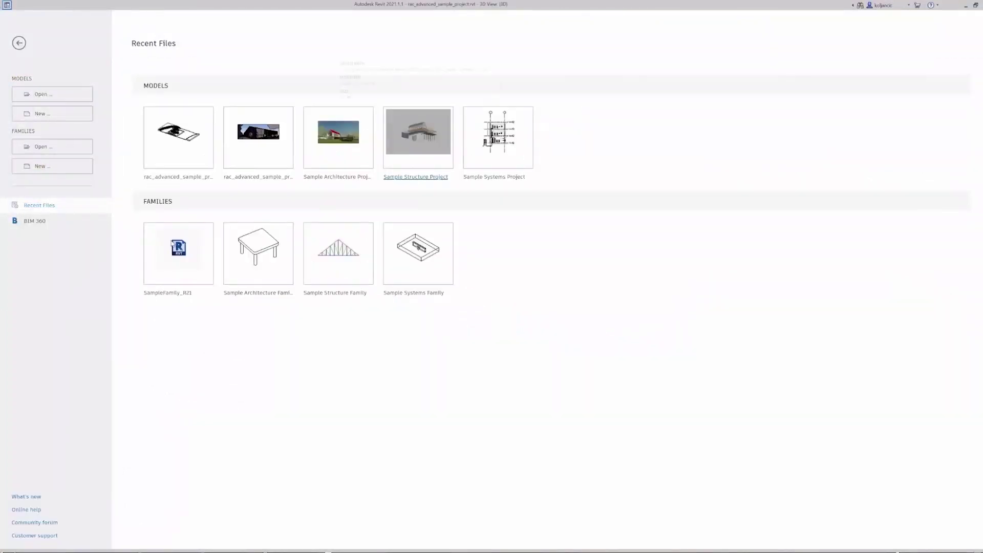
key(ctrl+d)
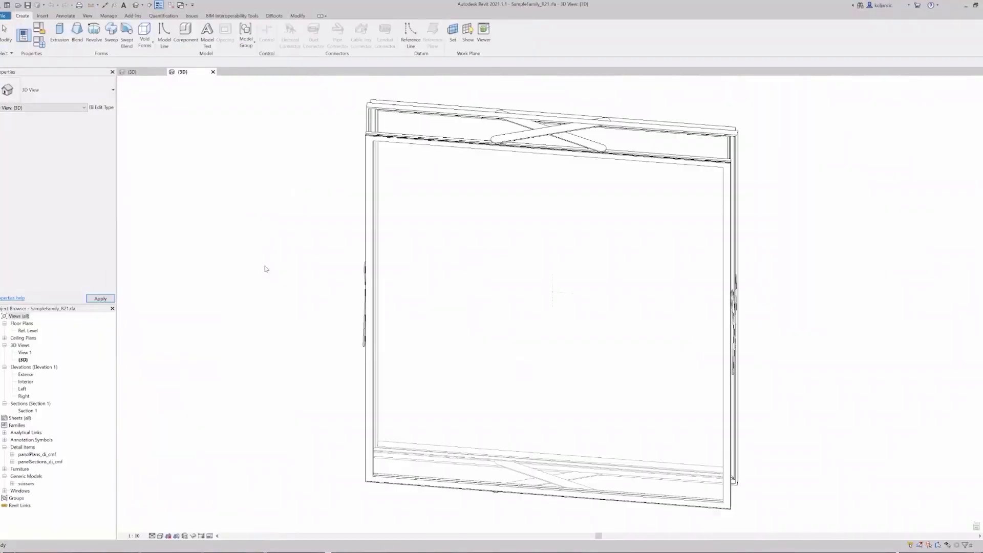
shift+middle_drag(426, 298, 608, 305)
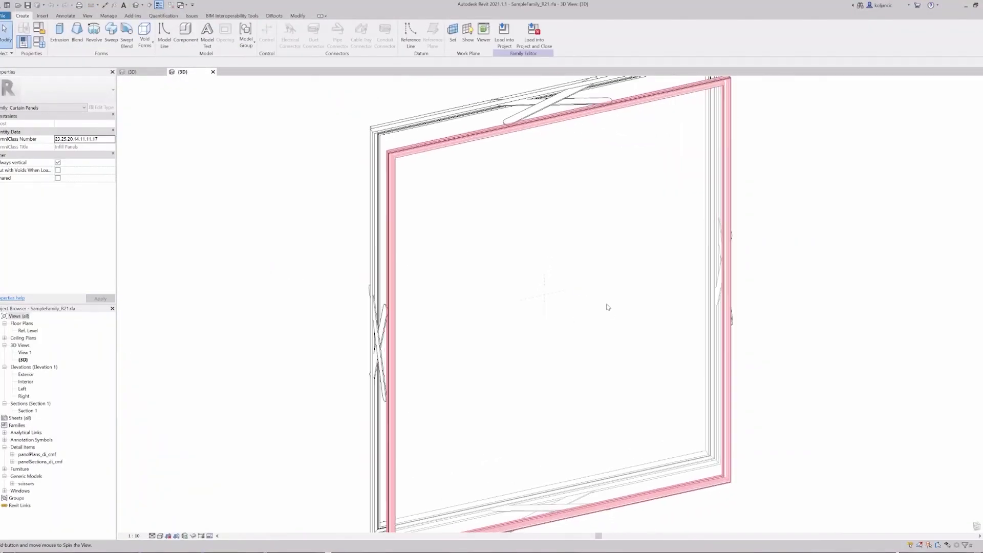
click(275, 16)
click(38, 34)
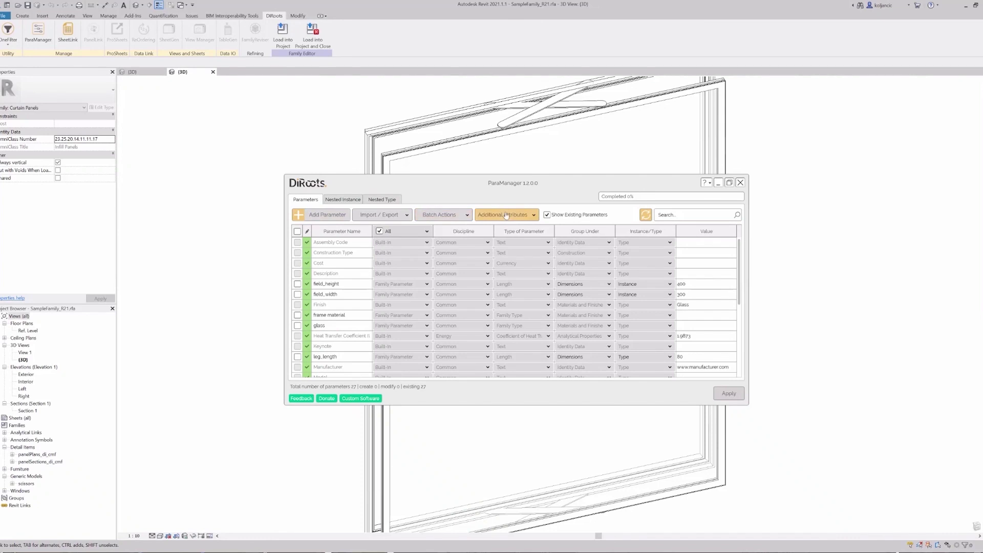
Step: Examine the available additional attributes and the existing parameters of the SampleFamily_R21 family
click(491, 217)
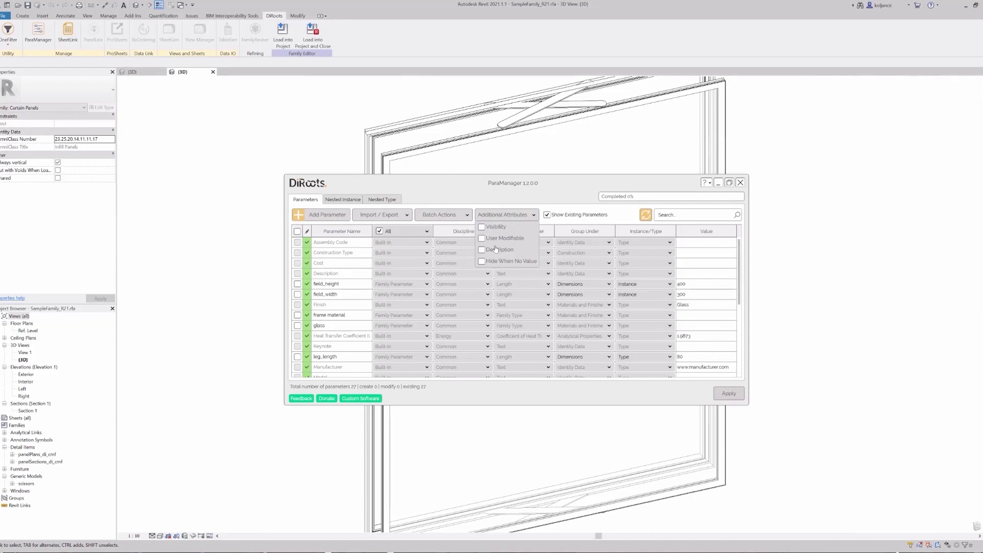
click(507, 215)
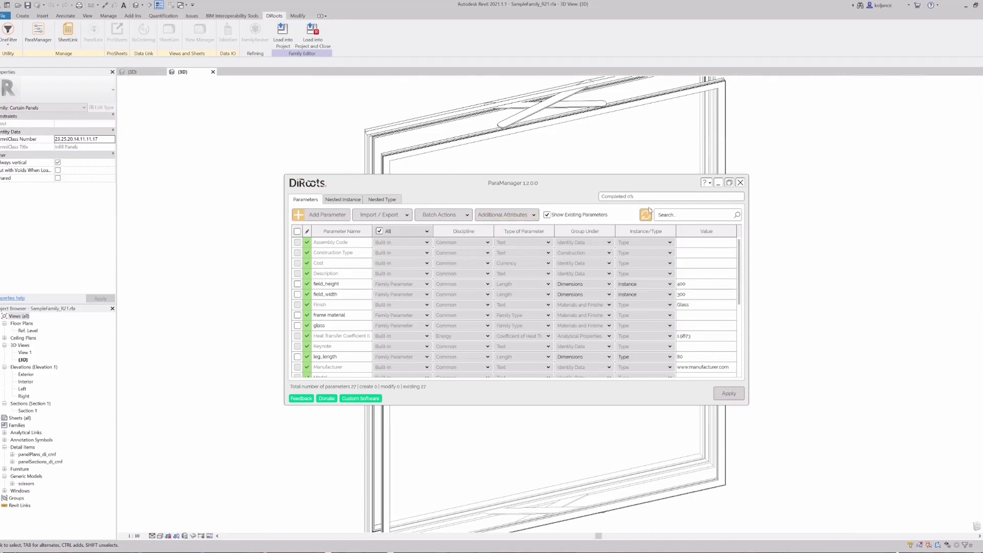
scroll(711, 353, down, 5)
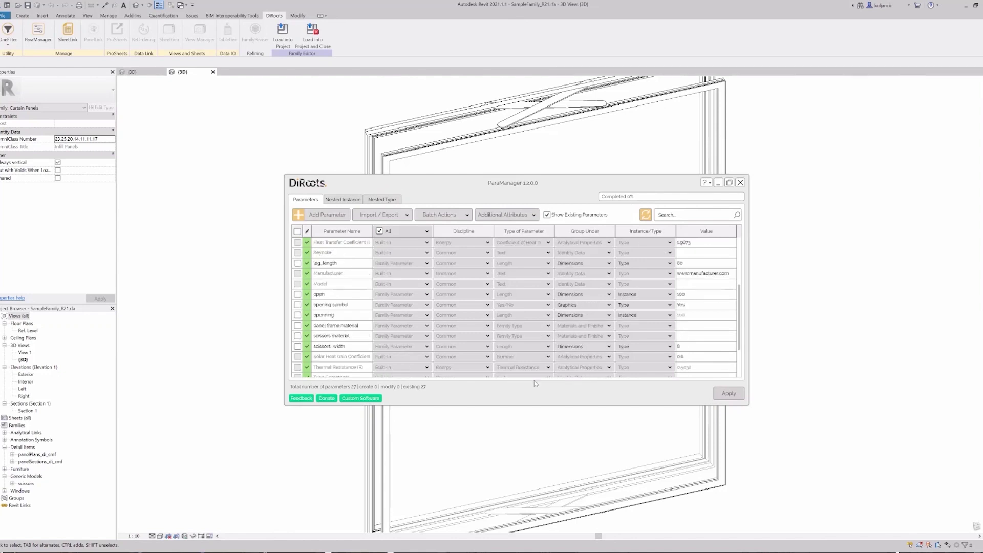
Step: List the nested instances of the scissors family and select all four of them, keeping the highlighted scissors in view
click(346, 200)
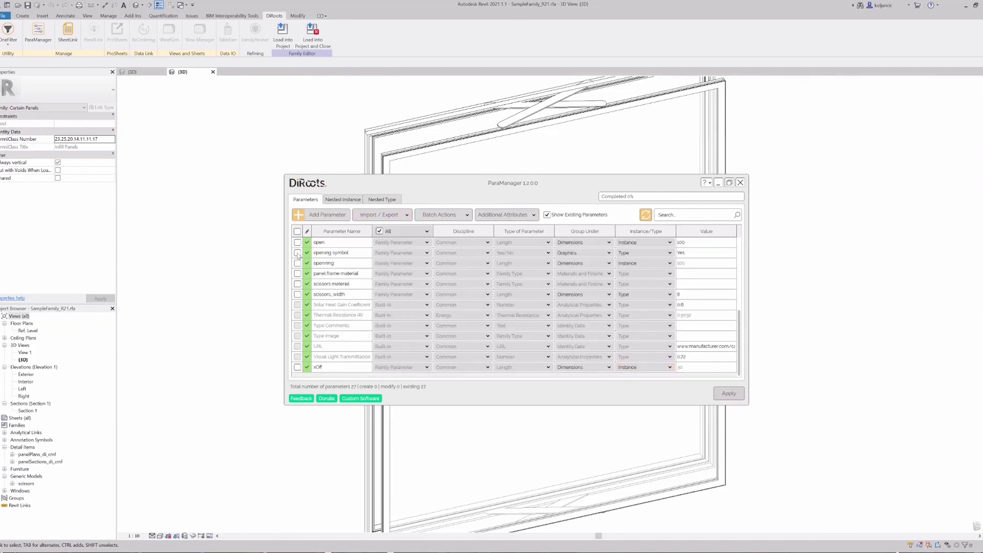
click(298, 248)
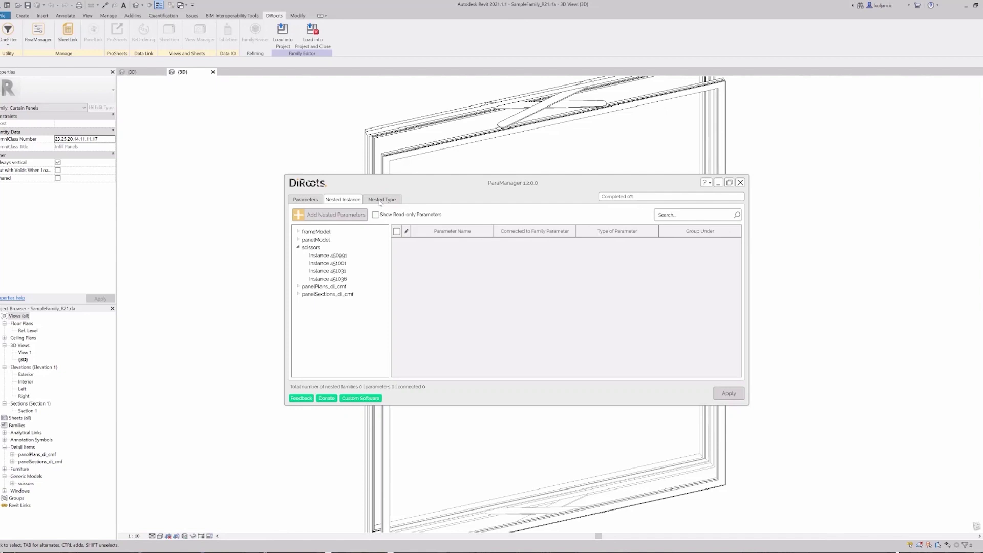
click(328, 258)
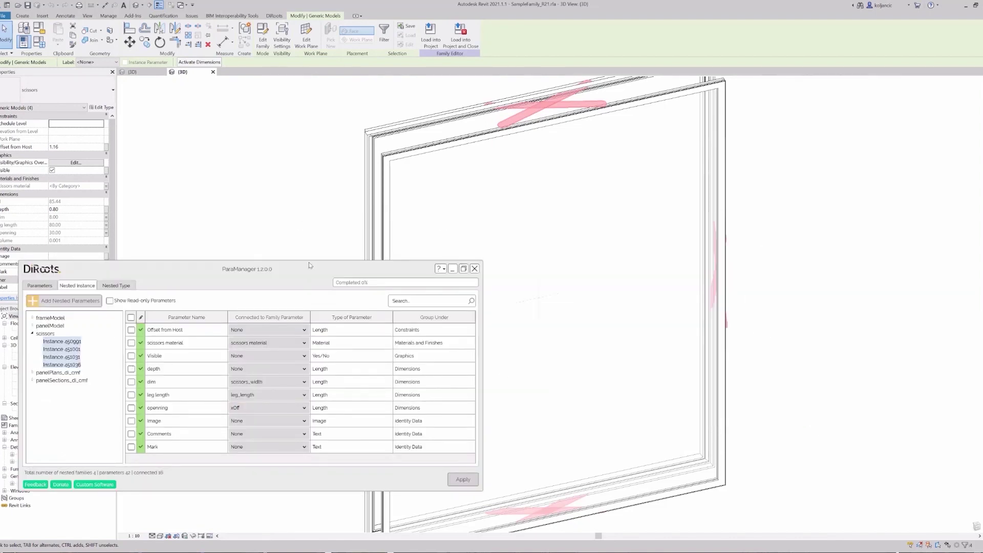
mouse_move(314, 165)
middle_down()
mouse_move(311, 144)
mouse_move(306, 165)
middle_up()
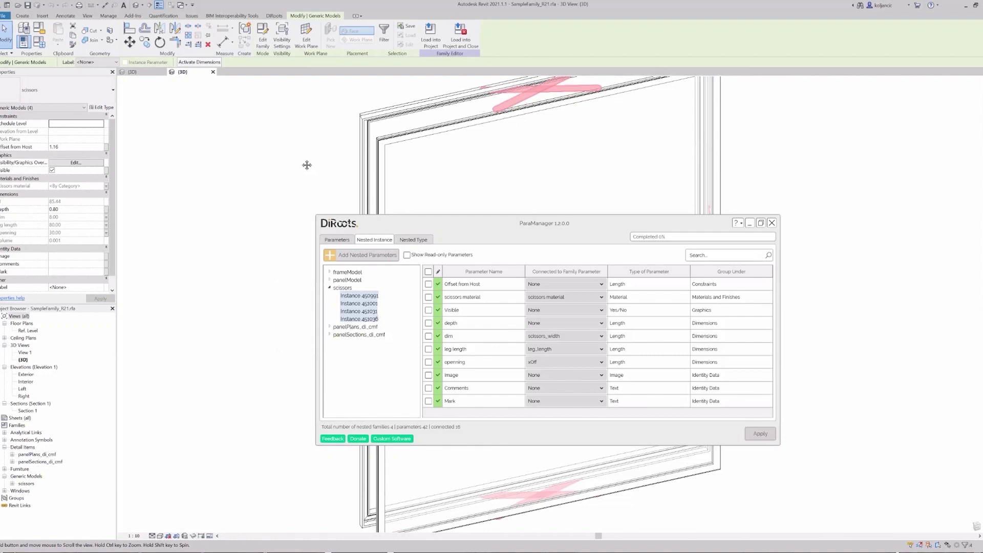
middle_drag(307, 165, 302, 175)
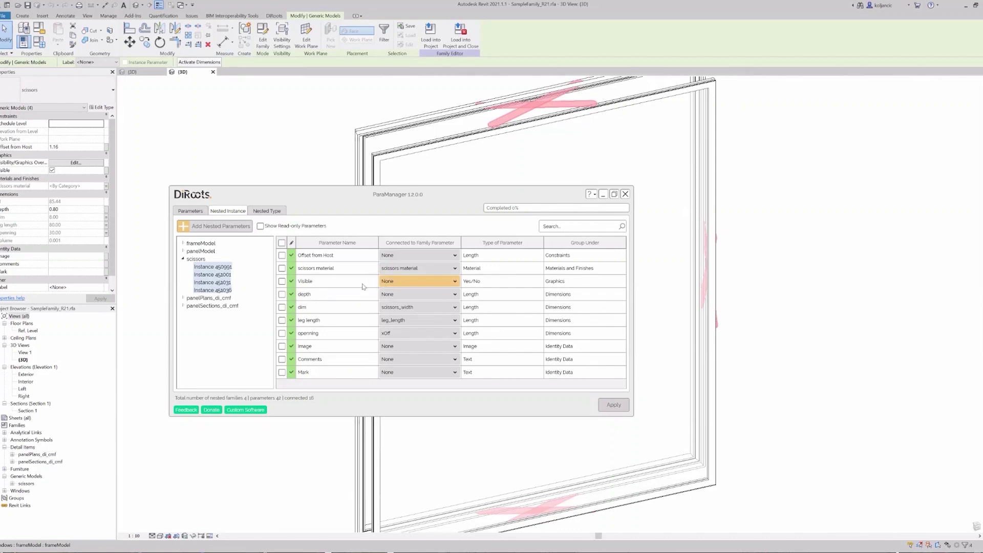
Step: Create a Type-level family parameter connected to the Visible parameter of the selected scissors instances, and check its connection choices
click(405, 285)
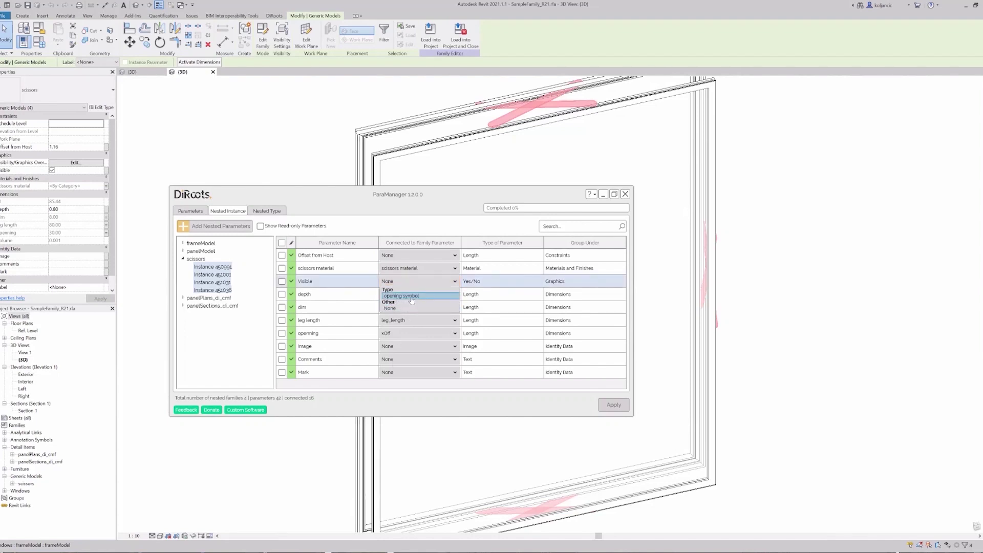
click(338, 290)
click(281, 281)
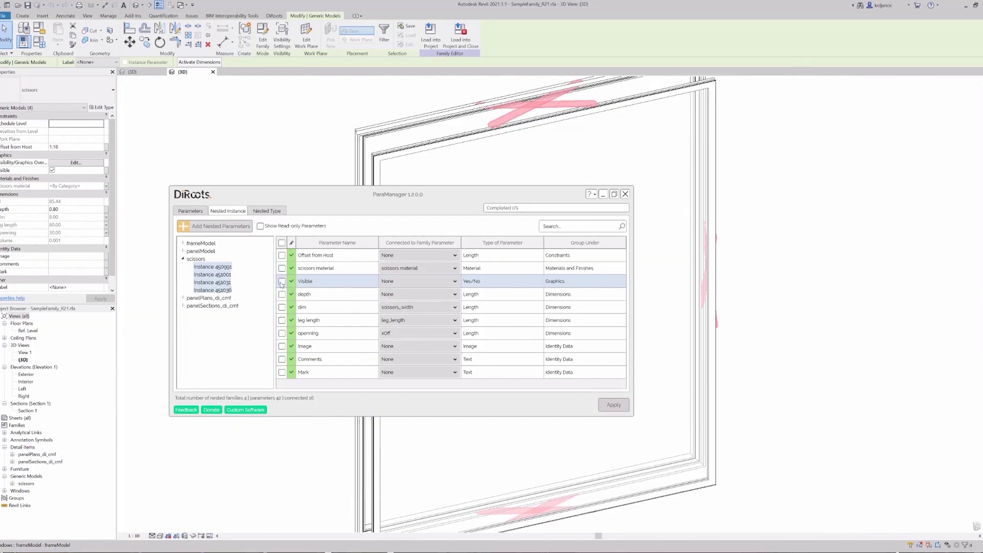
click(215, 226)
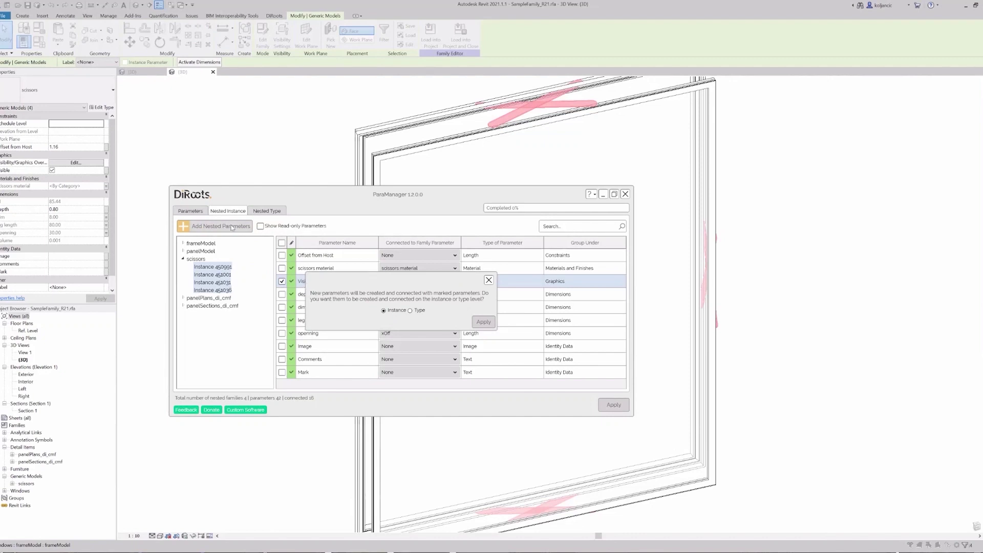
click(410, 311)
click(484, 323)
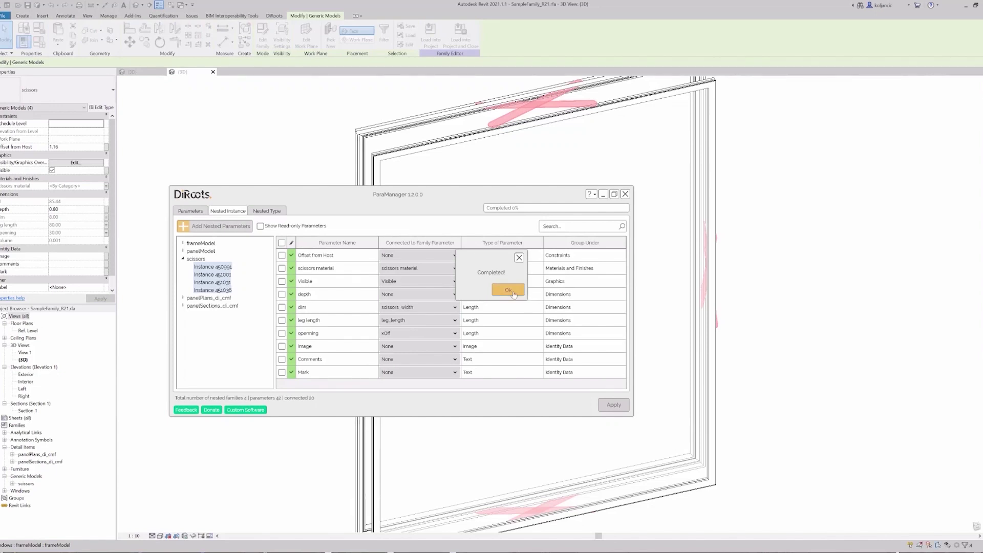
click(509, 289)
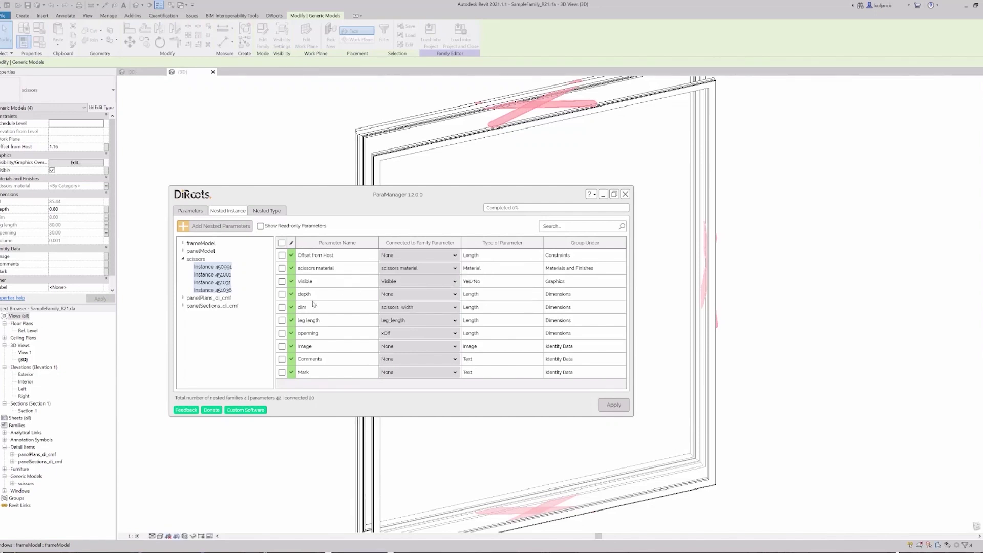
click(414, 281)
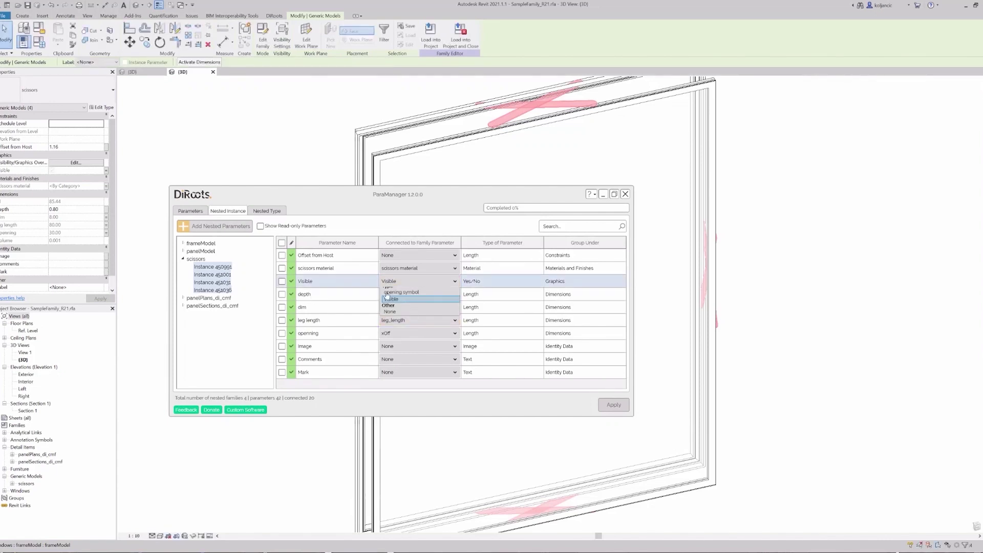
click(336, 285)
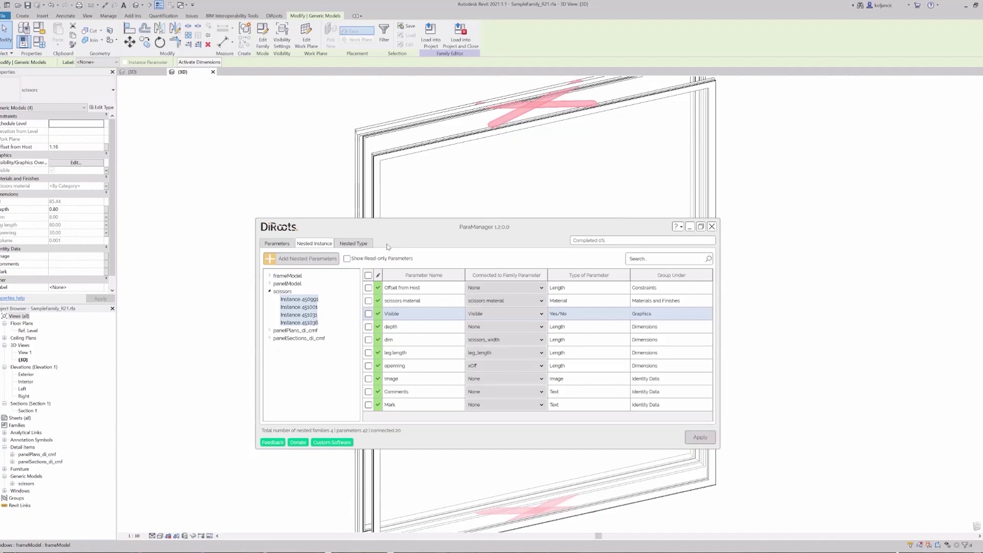
Step: Select only the scissors instance 450991 and place the ParaManager window so its highlight in the model stays in sight
click(295, 300)
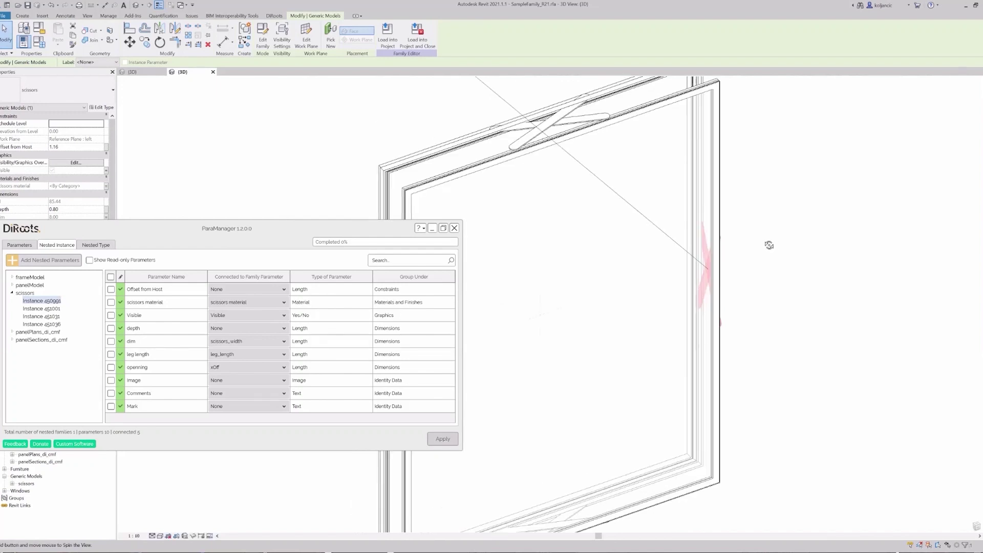
drag(208, 236, 407, 236)
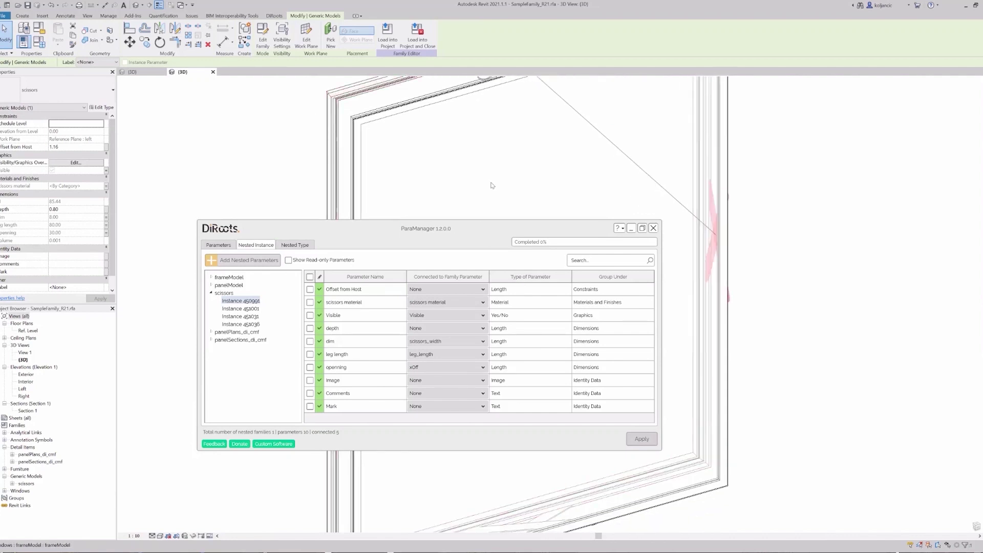
drag(464, 229, 478, 189)
Step: Collapse the ParaManager window to its title bar to see the model, and expand it again
double_click(436, 188)
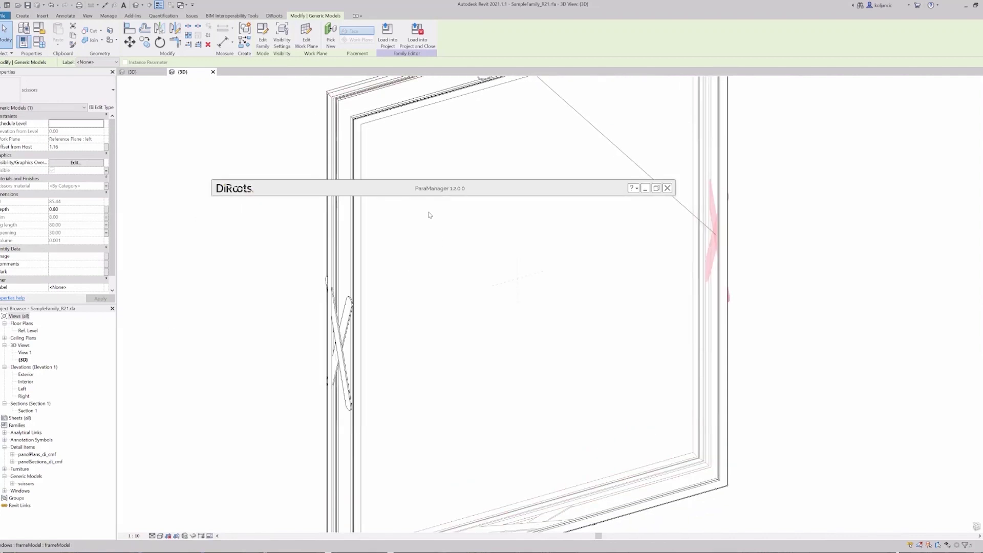
double_click(415, 189)
double_click(449, 188)
double_click(448, 188)
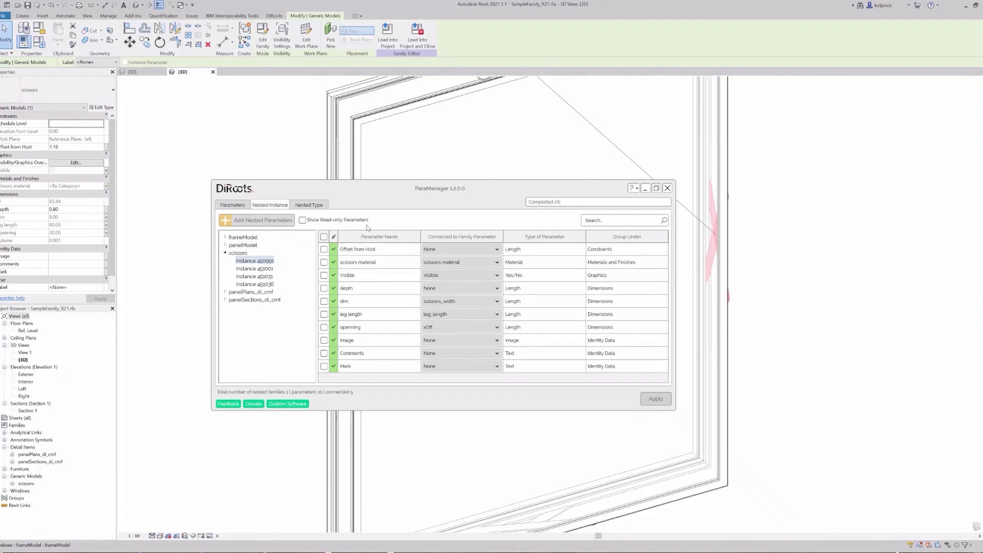
drag(417, 196, 446, 193)
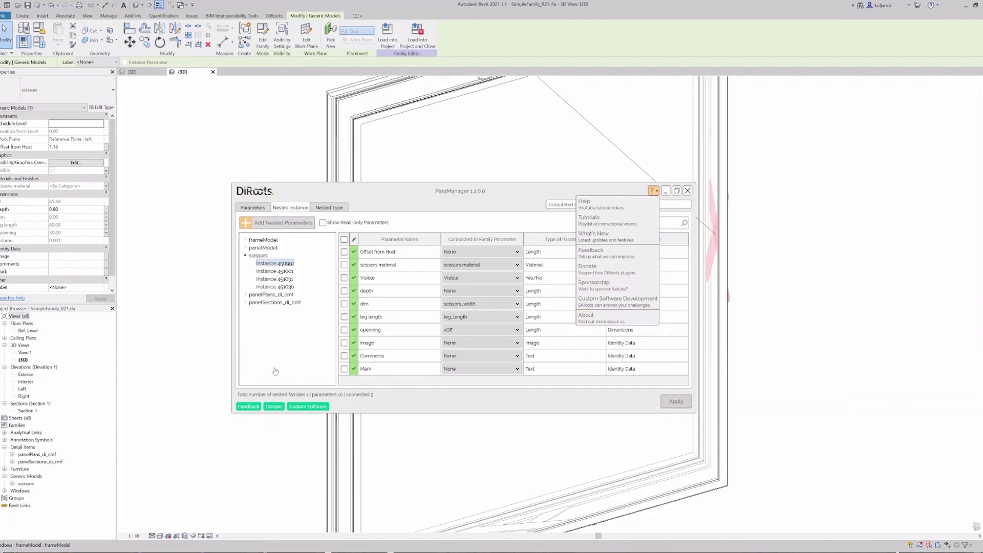
Step: Dismiss the help options and review the family's own parameter list with its types, groups and values
click(318, 211)
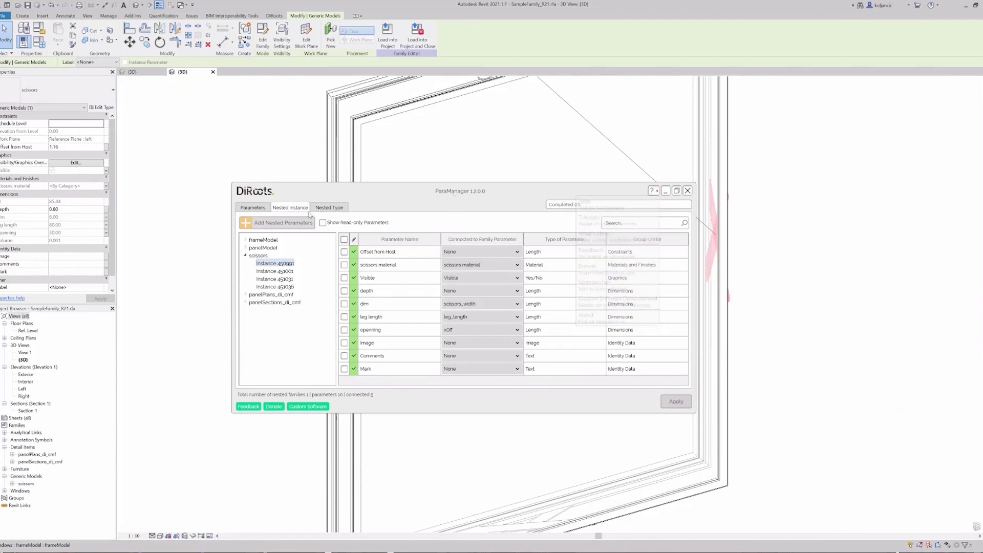
click(250, 209)
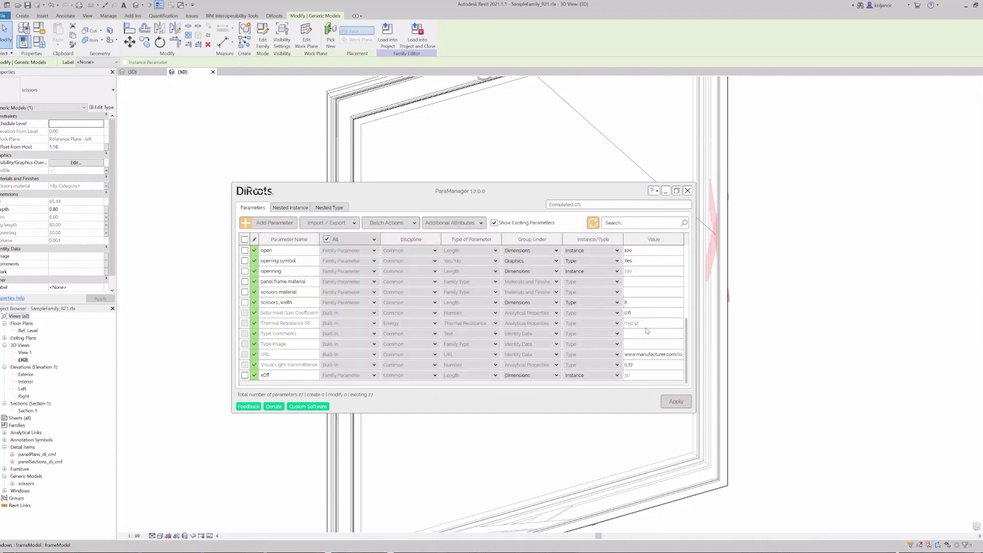
scroll(292, 307, up, 5)
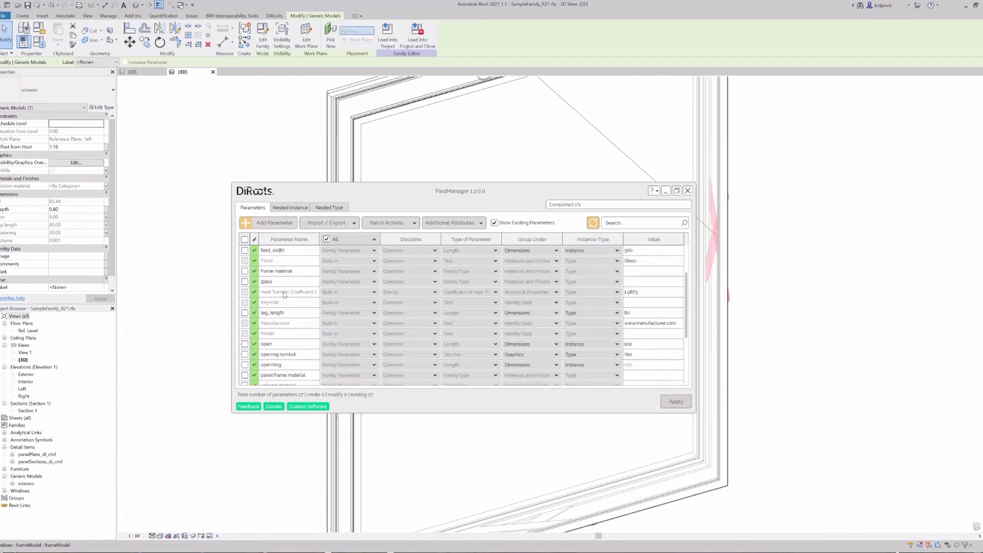
Step: Show the type parameters of all nested families, from Level Head - Upgrade to Chair Sample Family
click(289, 209)
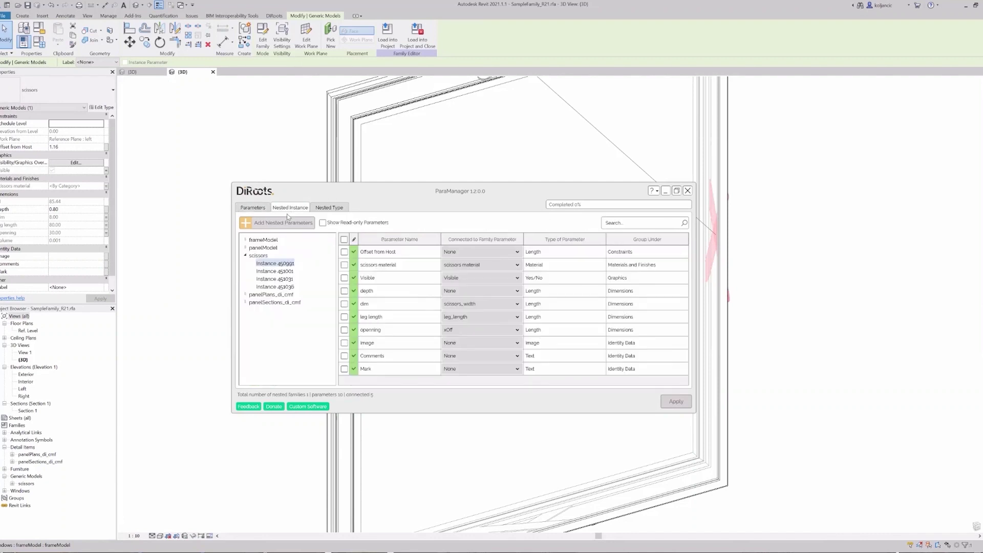
click(319, 208)
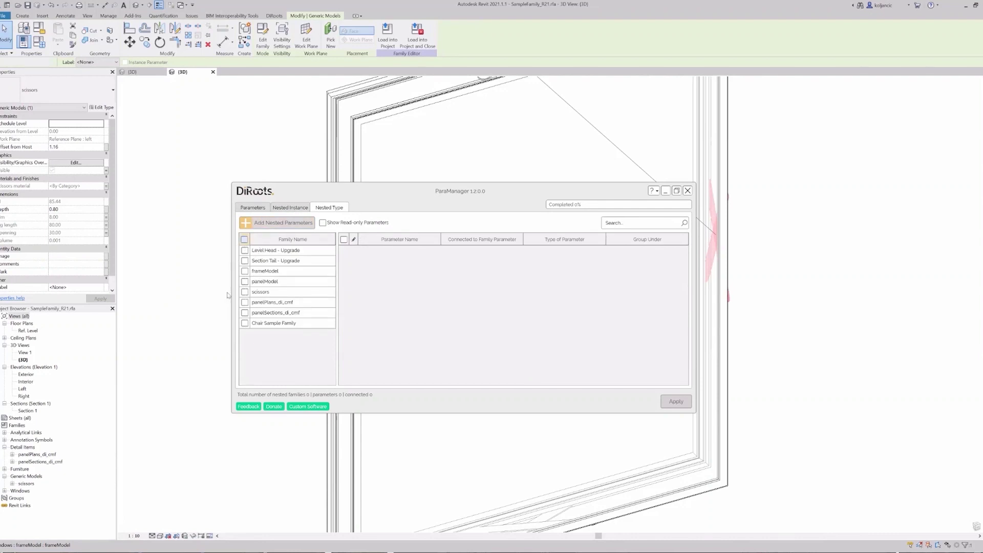
click(244, 239)
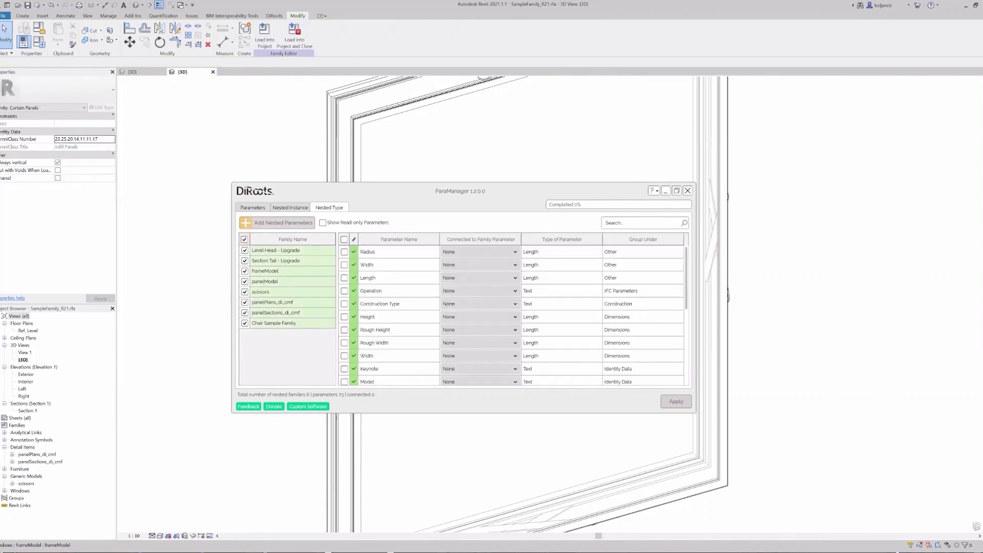